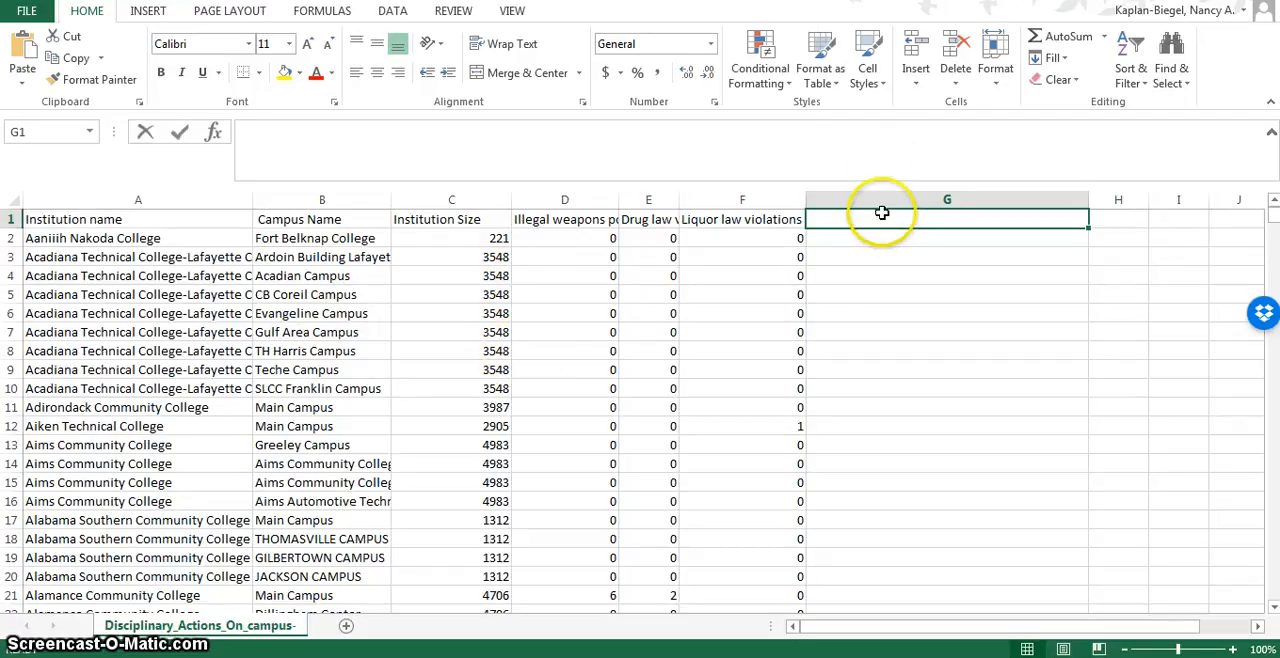
Add the header "total violations" in G1 and enter =SUM(D2:F2) in G2 to total the first campus's violations.
type("otal violations")
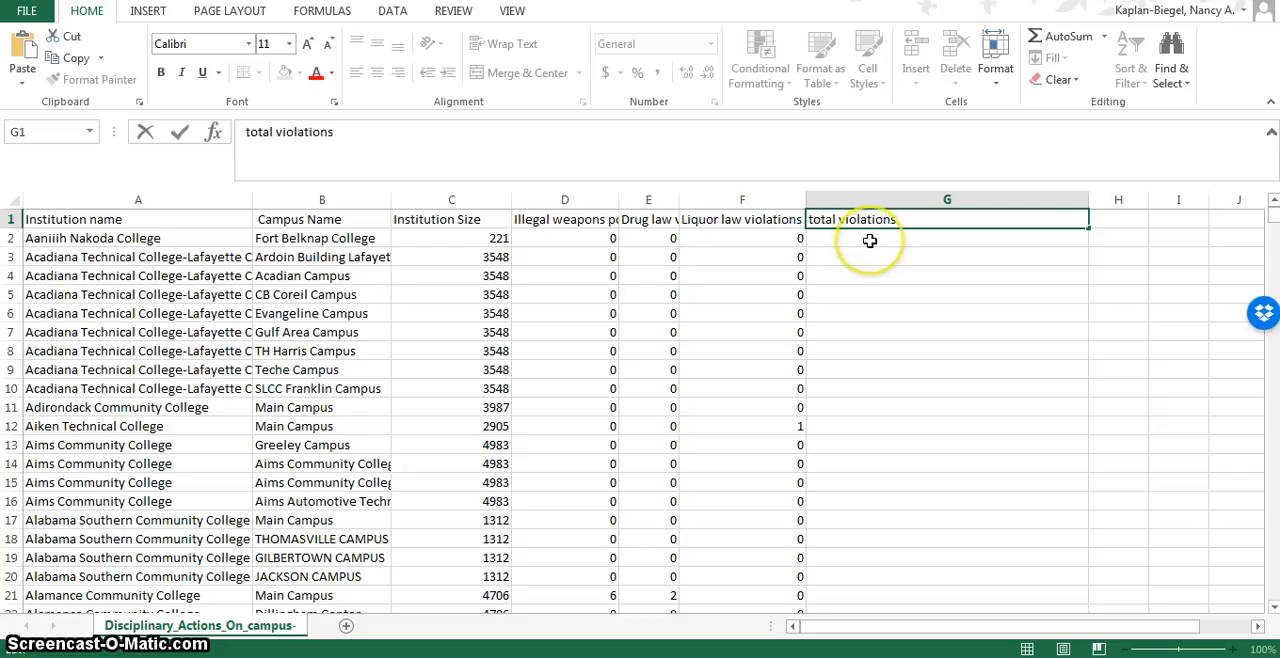
left_click(870, 240)
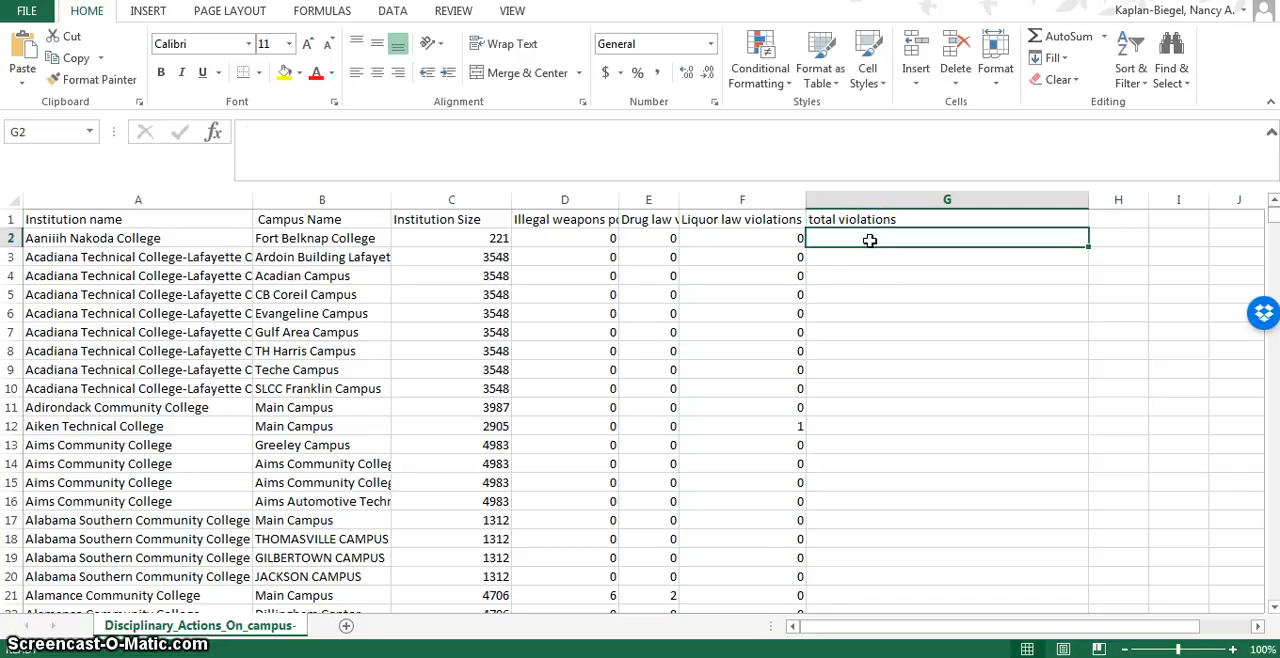
type("=")
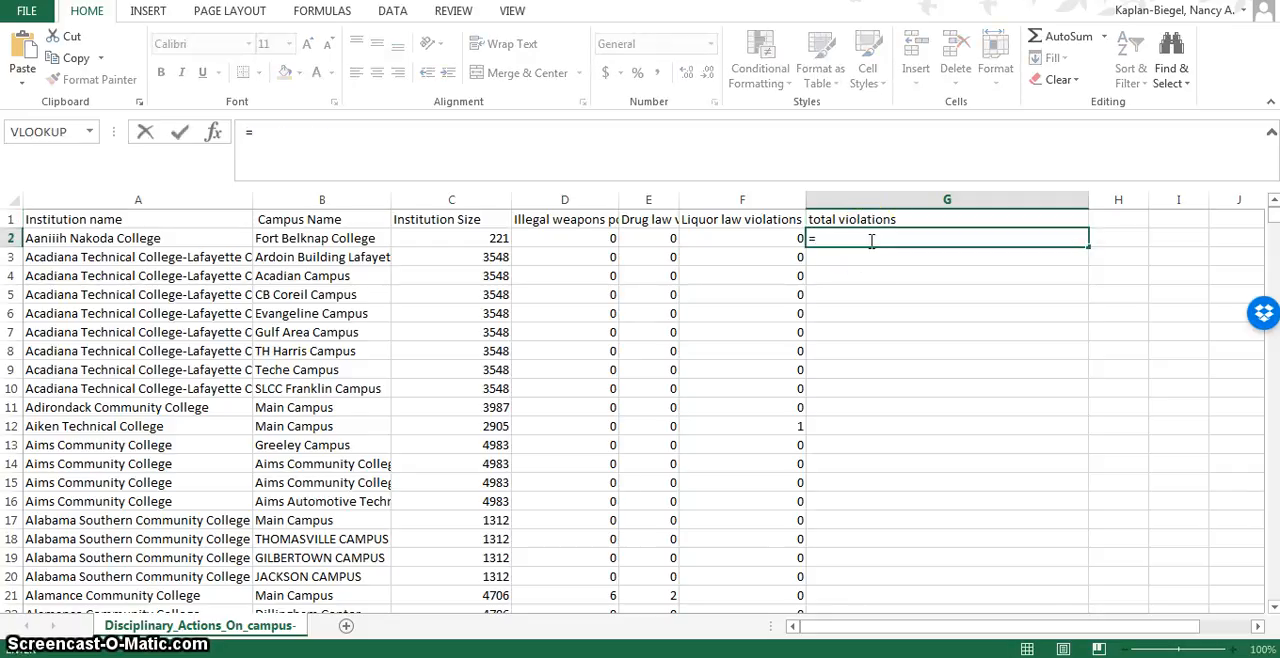
type("SUM(")
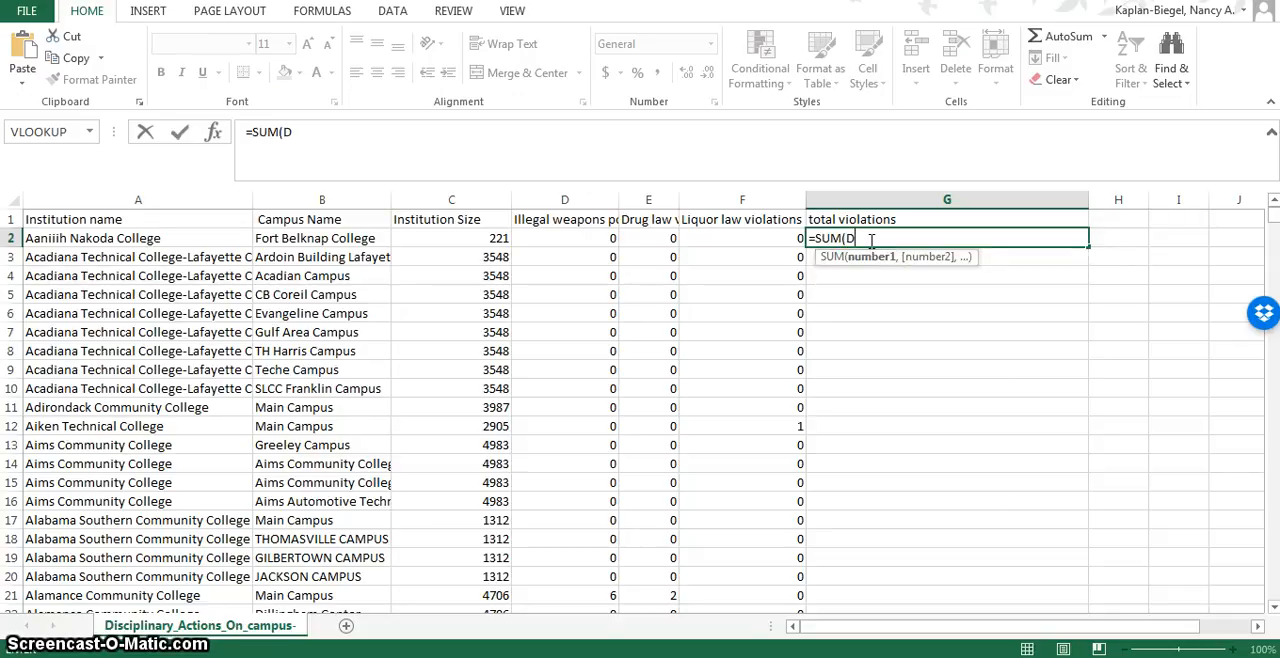
type("D2")
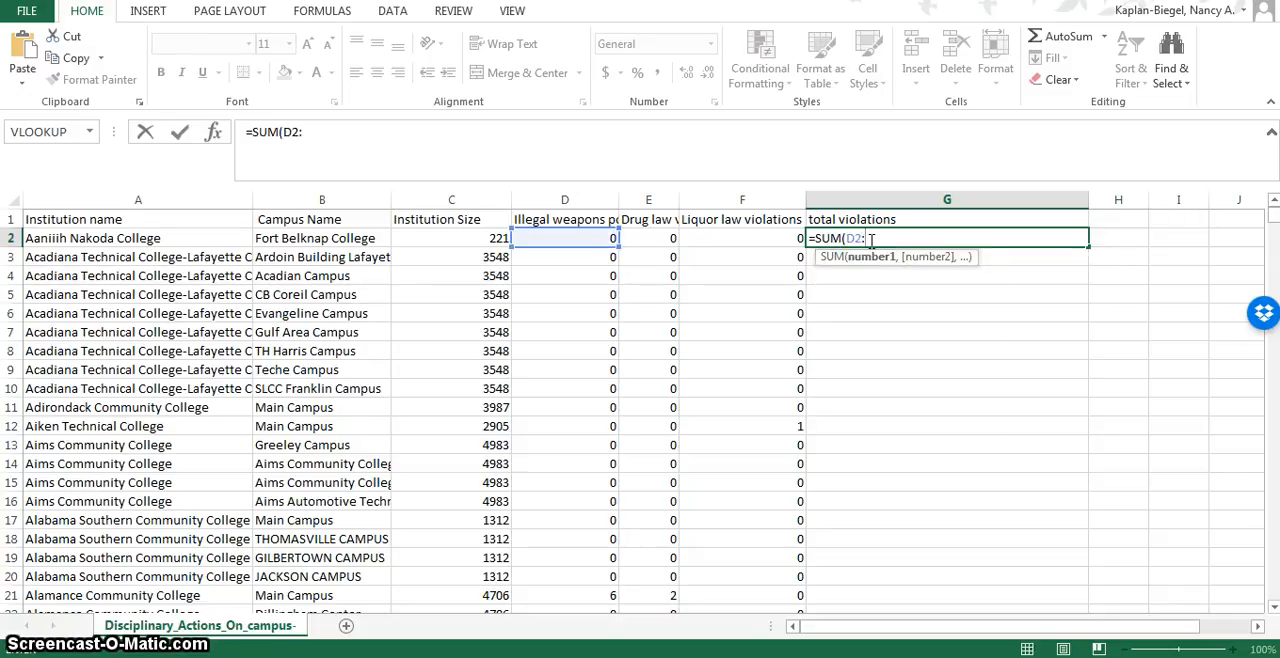
type(":F2")
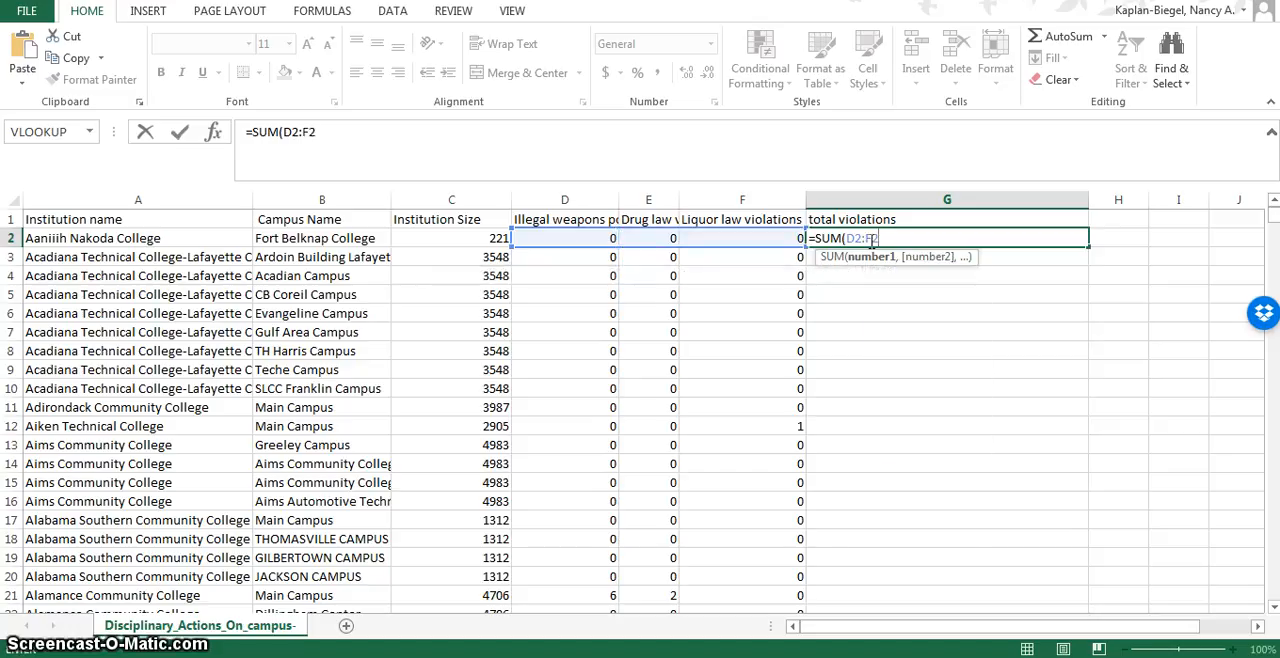
type(")")
key("Return")
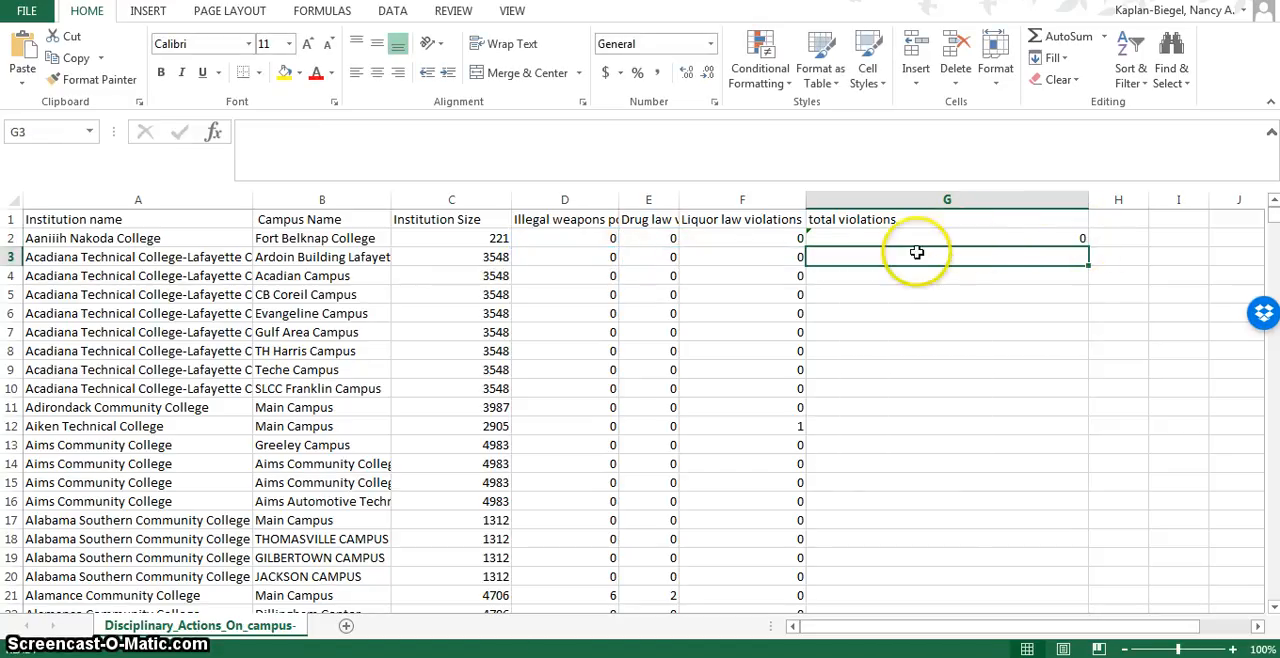
Fill the G2 sum formula down through all the data rows and ignore the adjacent-cells error on the filled range.
left_click(810, 232)
mouse_move(787, 244)
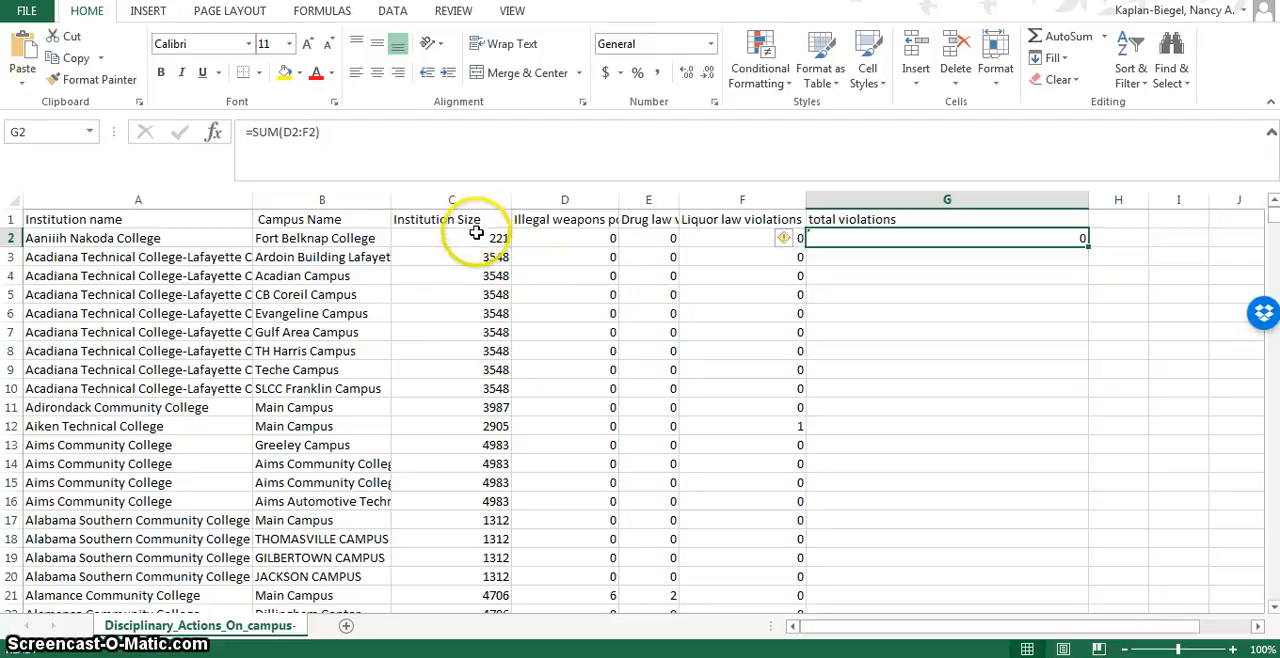
double_click(1086, 246)
scroll(1047, 468, "down", 15)
scroll(1047, 468, "up", 15)
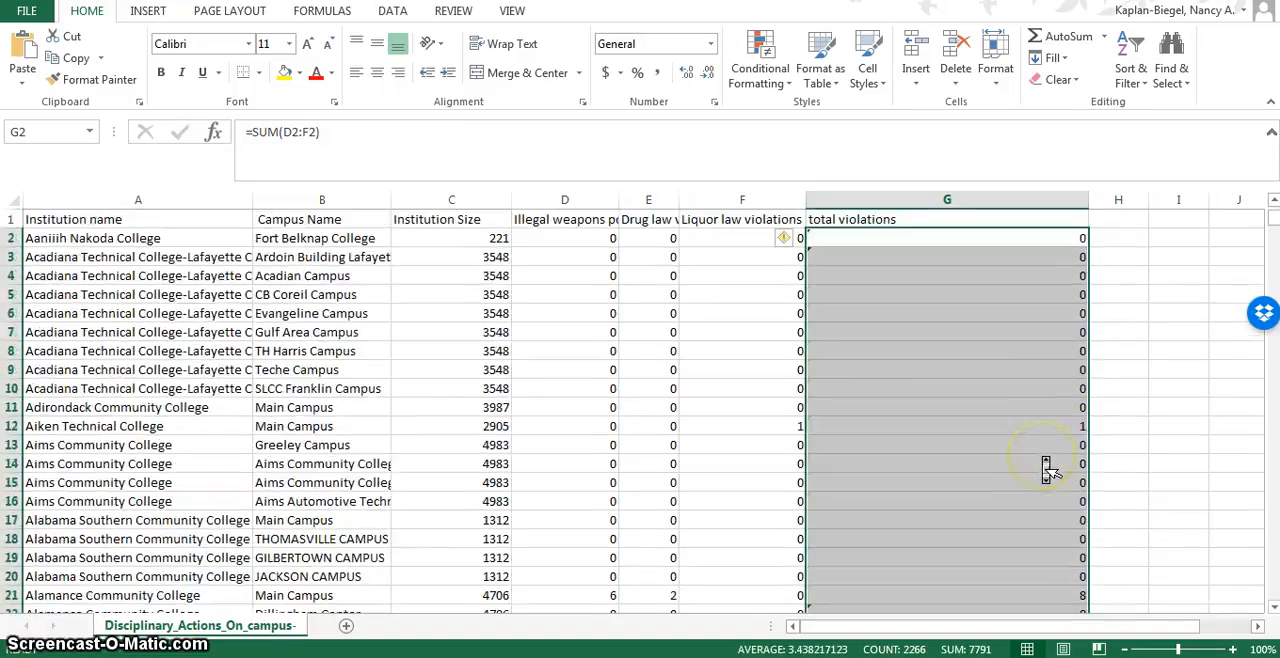
left_click(787, 244)
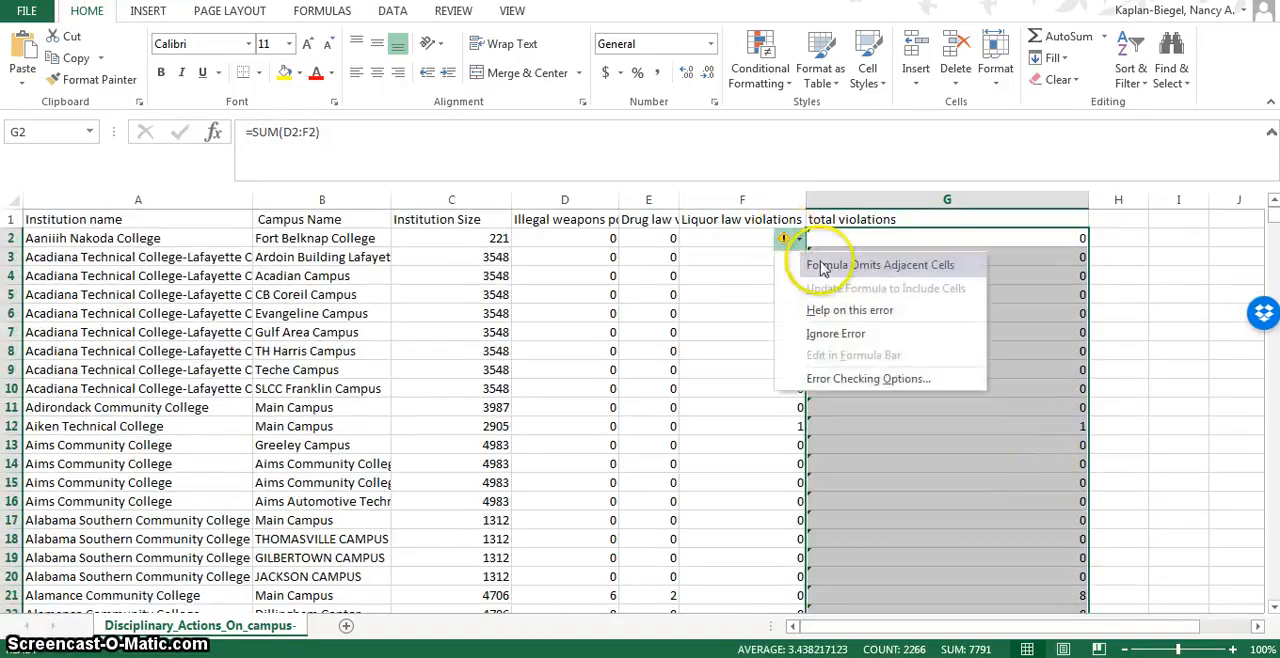
left_click(837, 338)
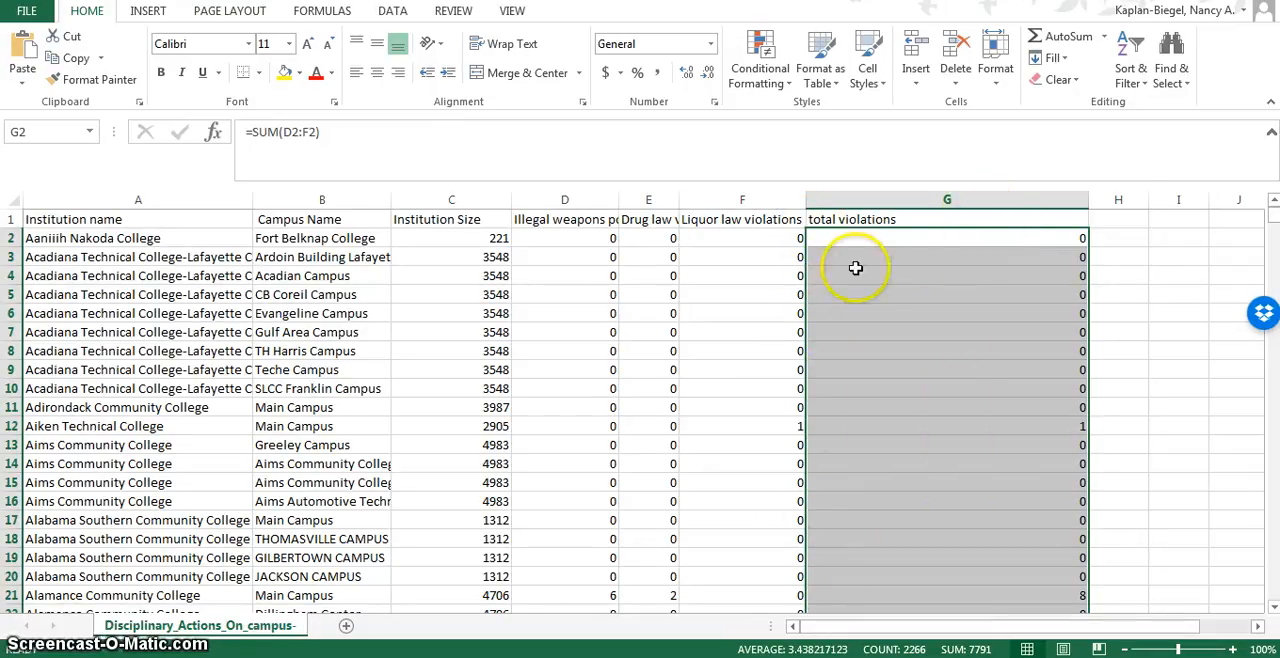
Add Sum subtotals of total violations at each change in Institution name, with the summary below the data.
left_click(135, 275)
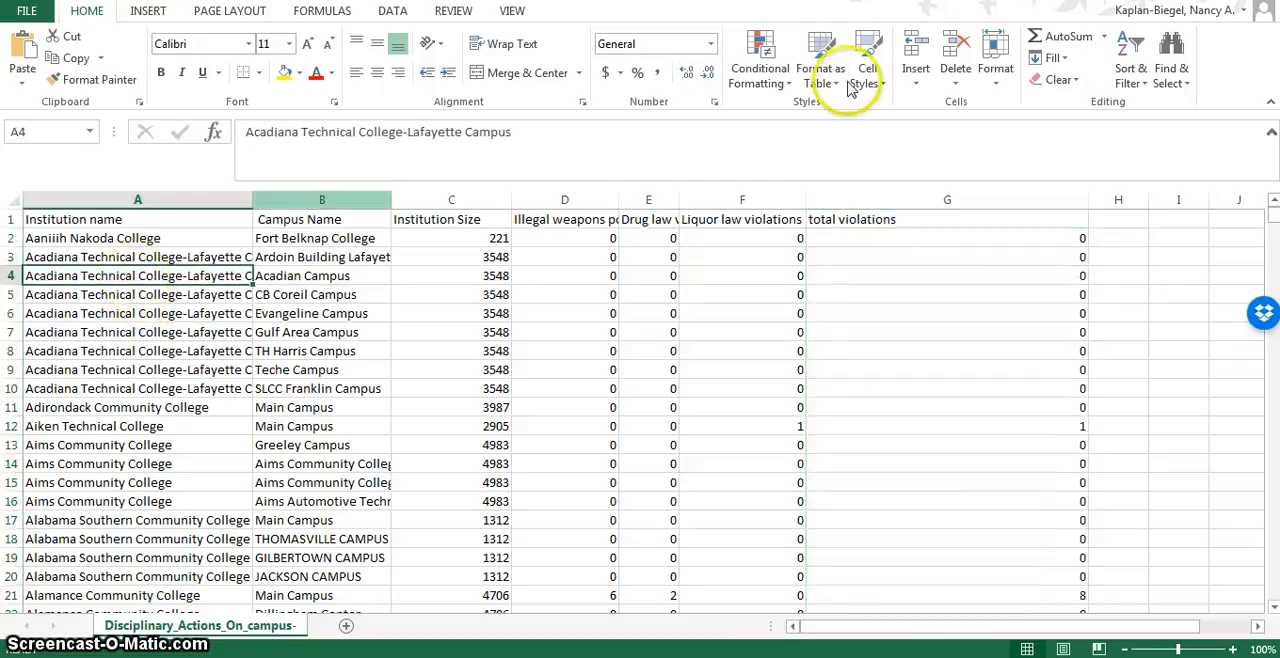
left_click(391, 12)
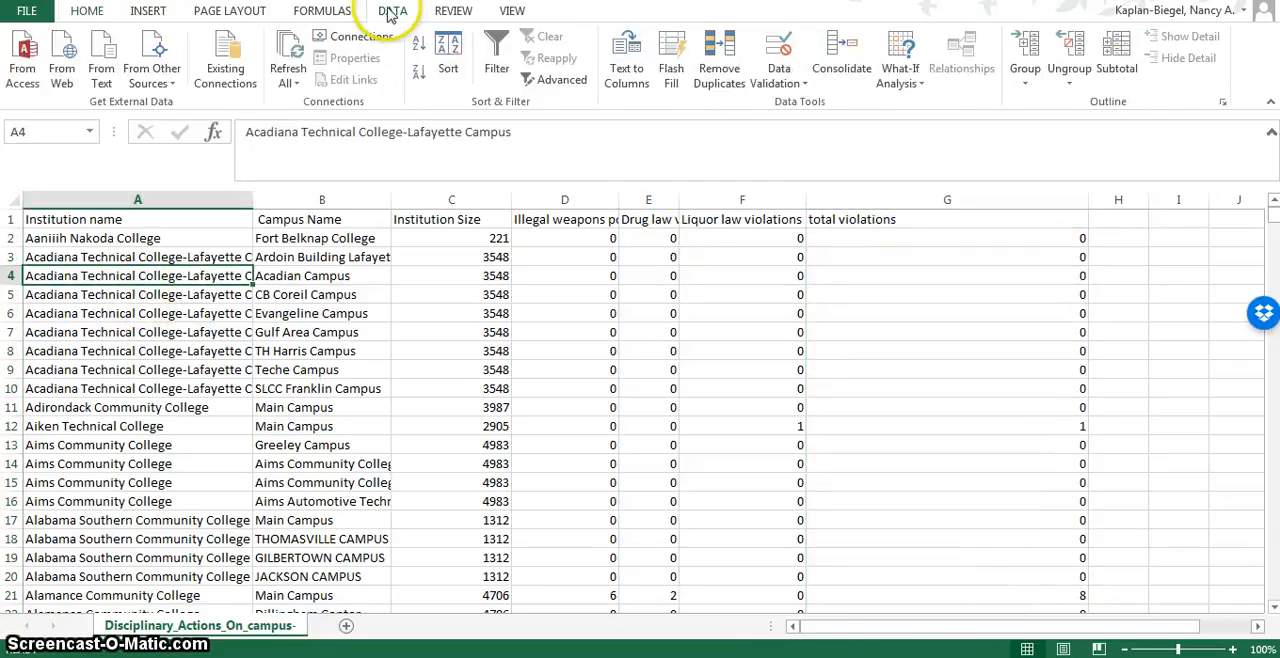
left_click(1117, 68)
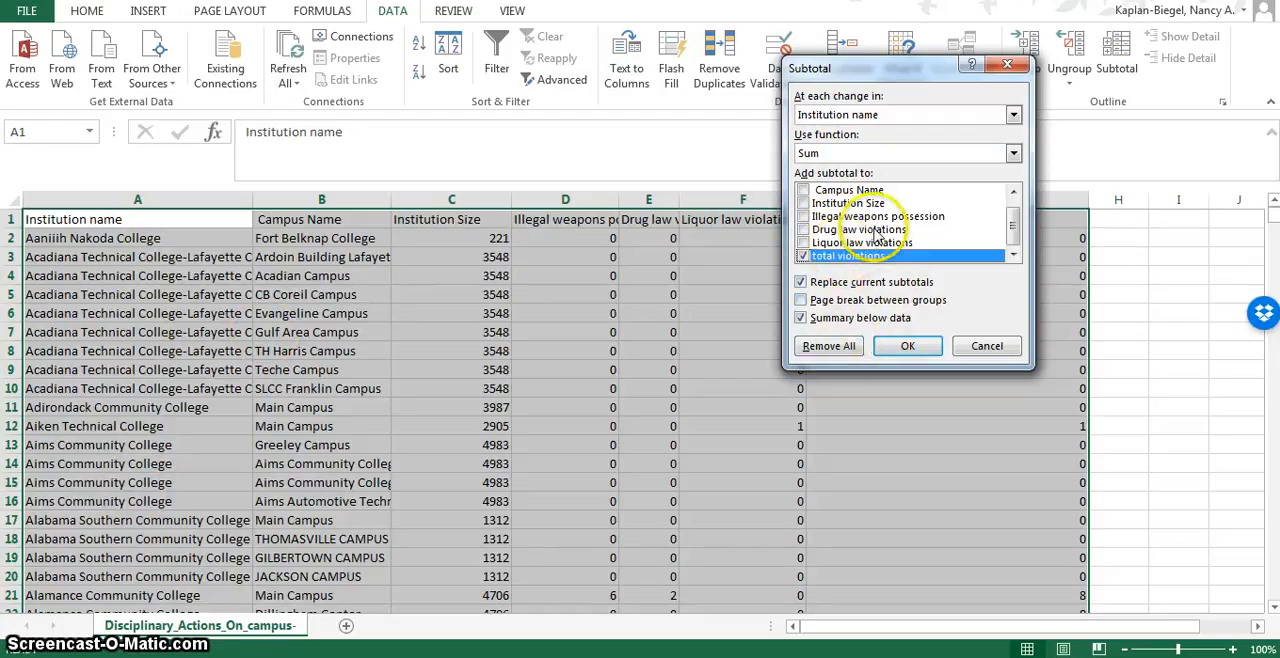
left_click(907, 345)
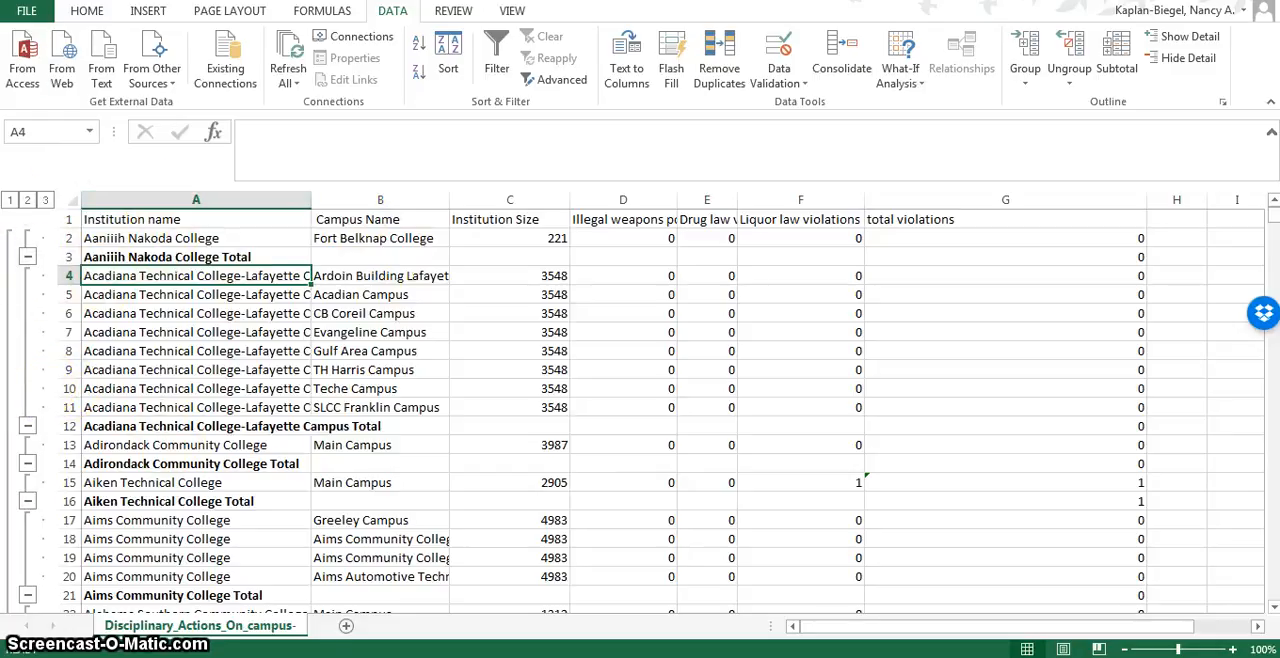
View the outline at the grand total level, the institution totals level, and the full detail level in turn.
left_click(9, 201)
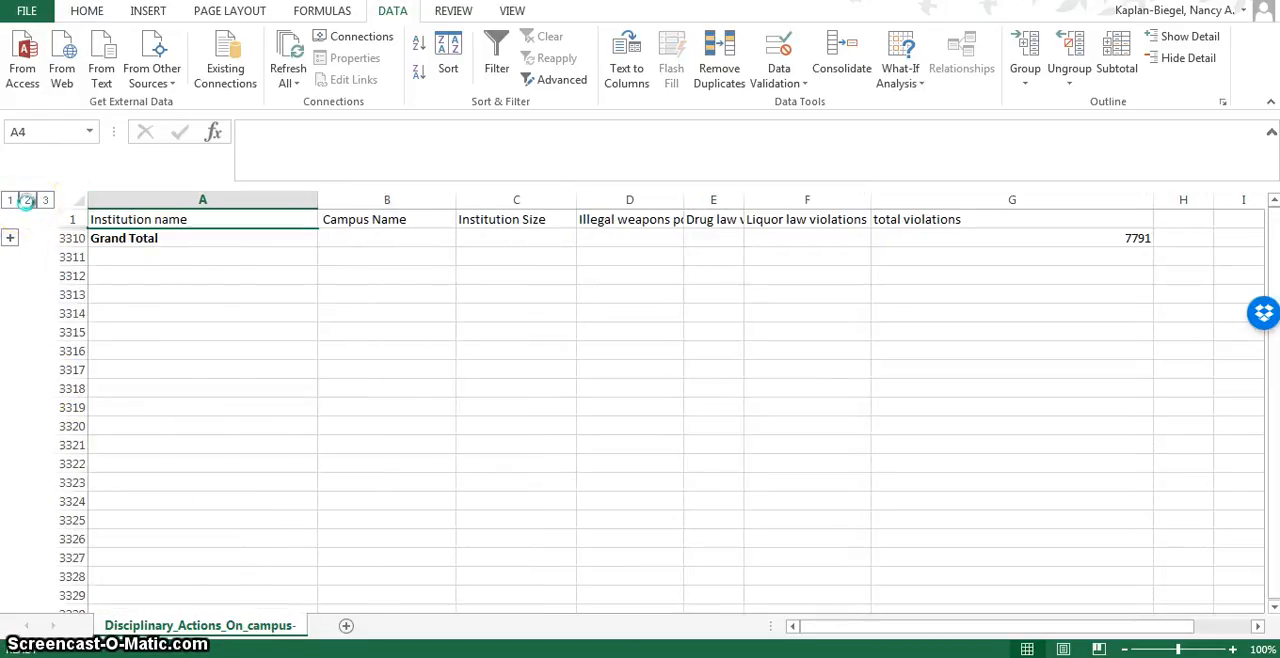
left_click(27, 201)
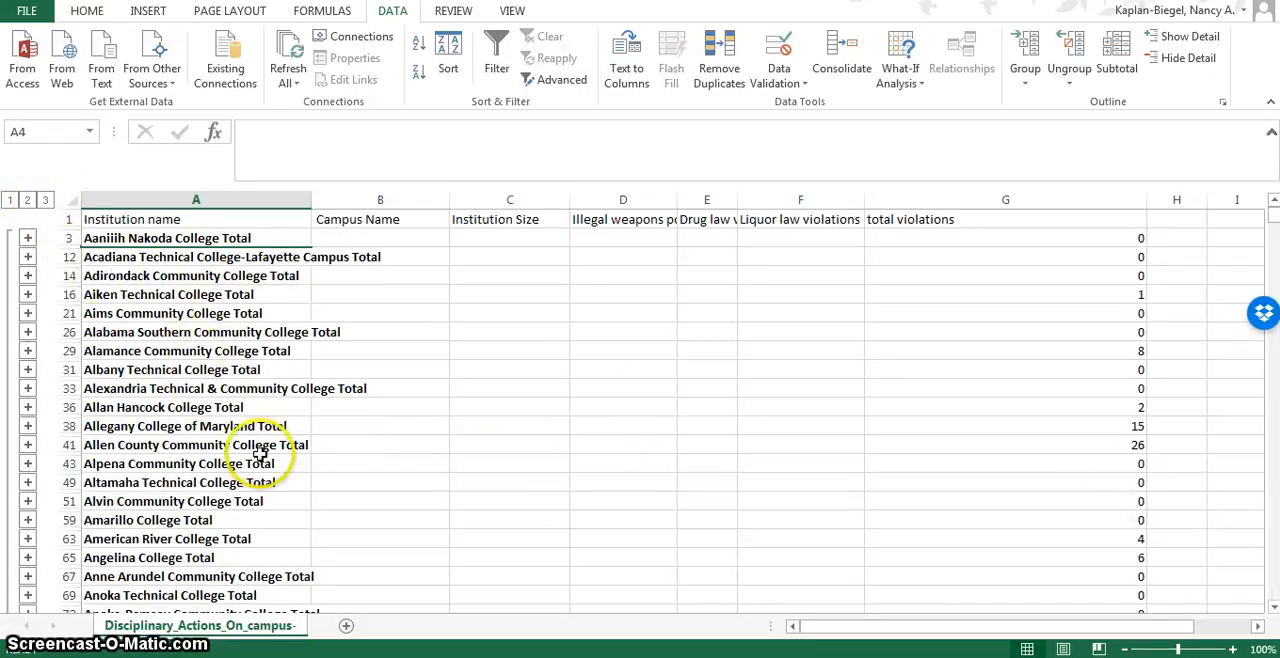
left_click(45, 200)
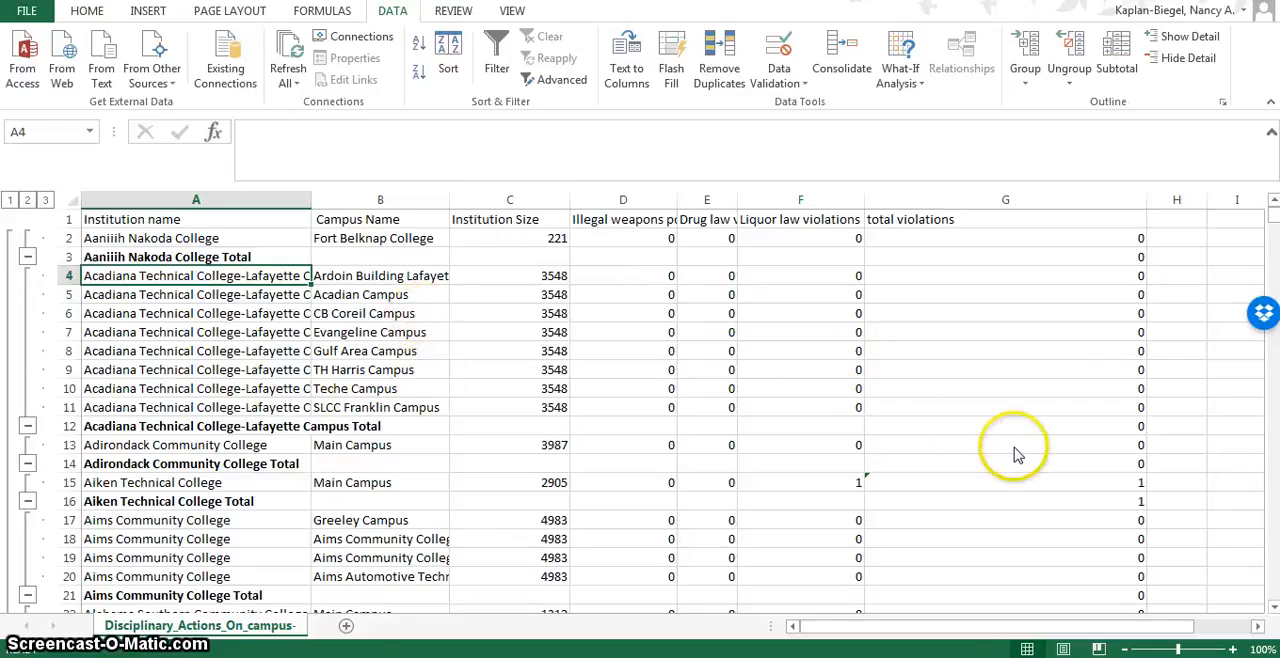
Examine the campus rows and institution subtotals in the total violations column, including those for Blinn College, and return to the first rows.
scroll(1015, 452, "down", 7)
scroll(1014, 450, "up", 7)
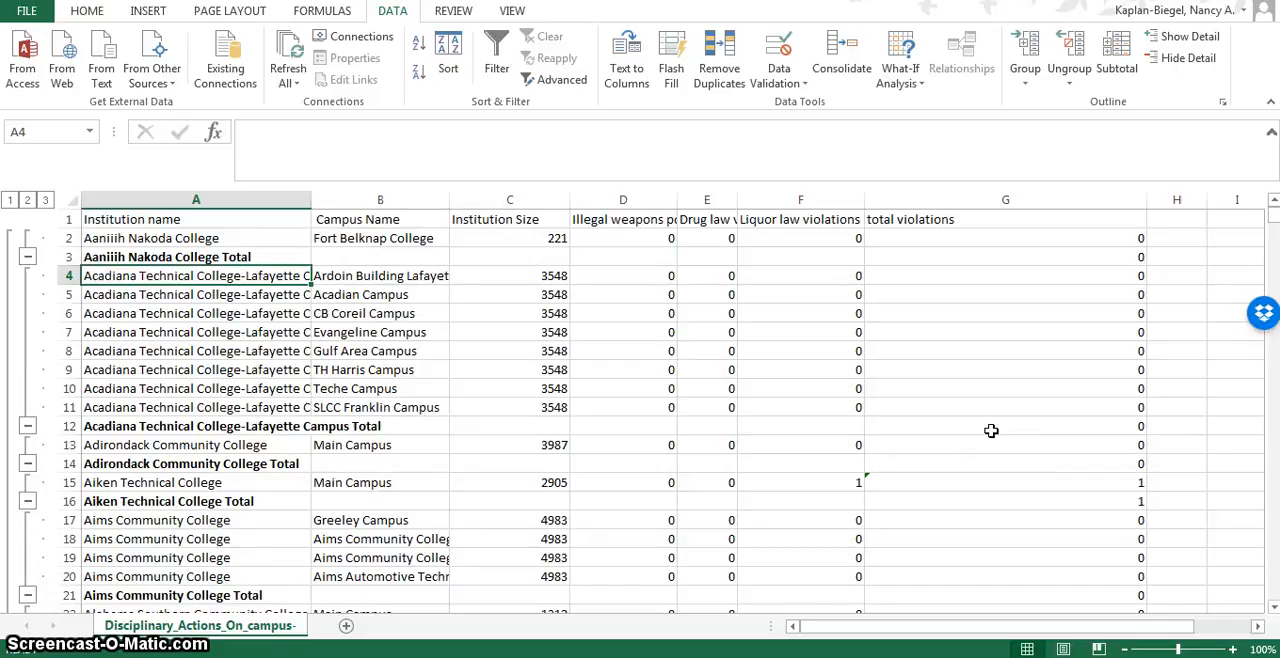
scroll(993, 434, "down", 2)
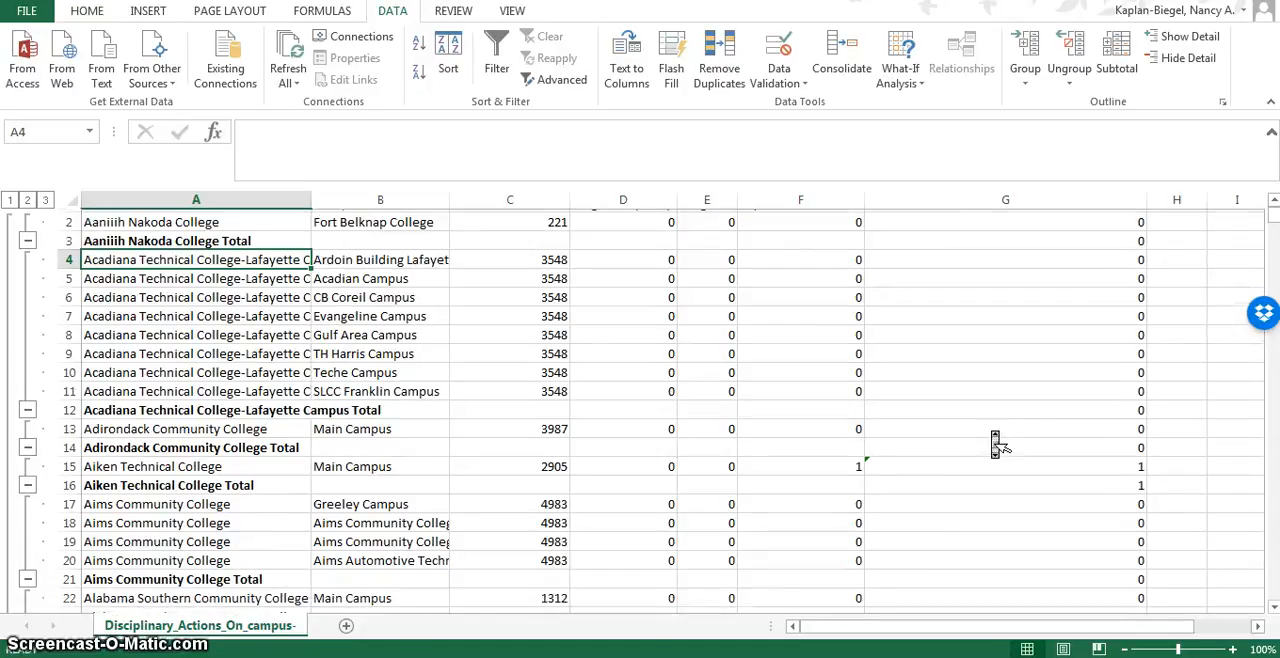
scroll(996, 444, "down", 18)
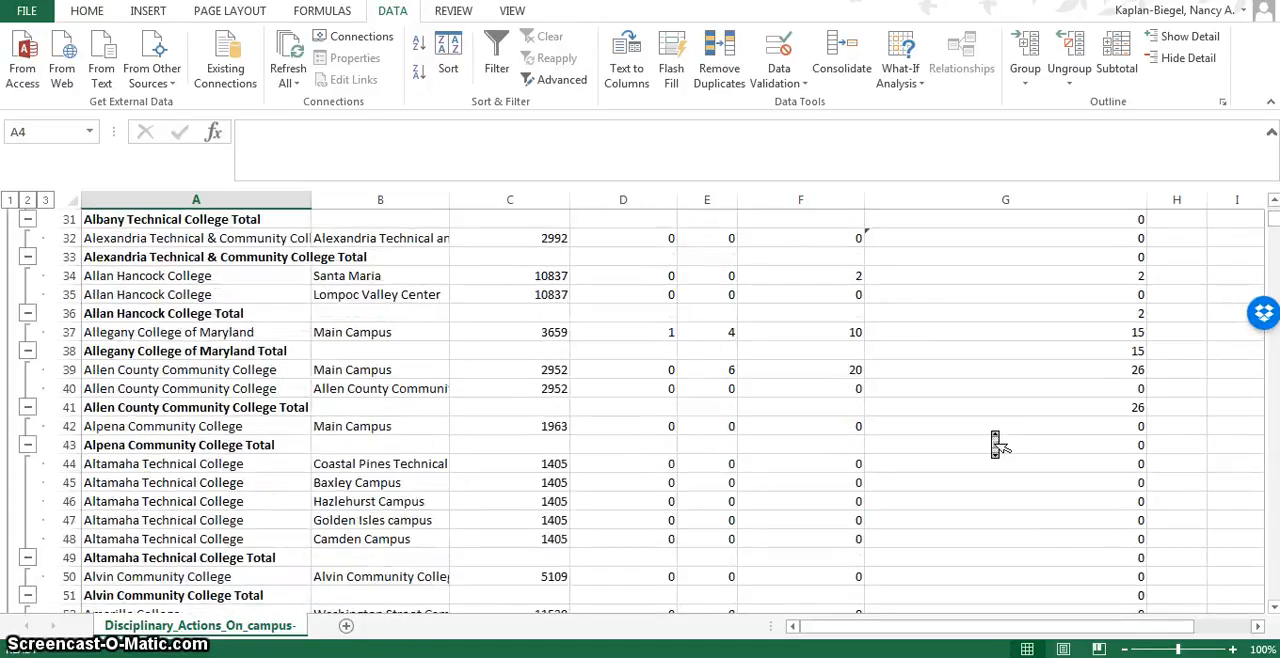
scroll(996, 444, "down", 9)
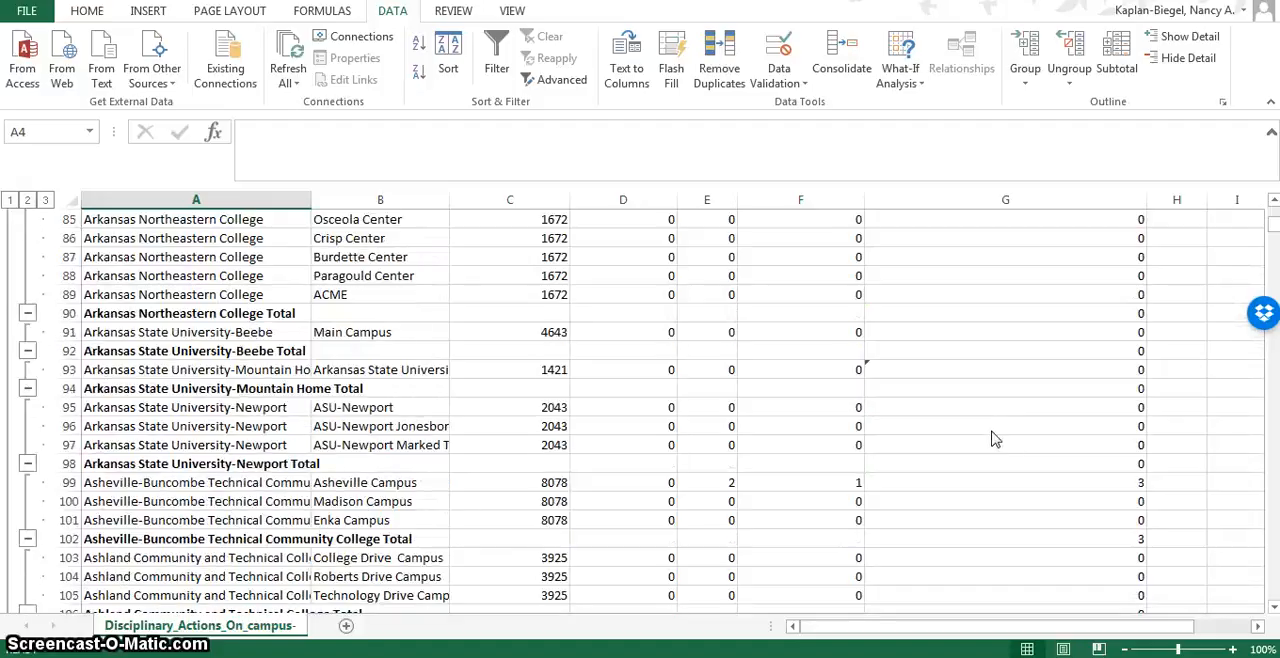
scroll(996, 444, "down", 14)
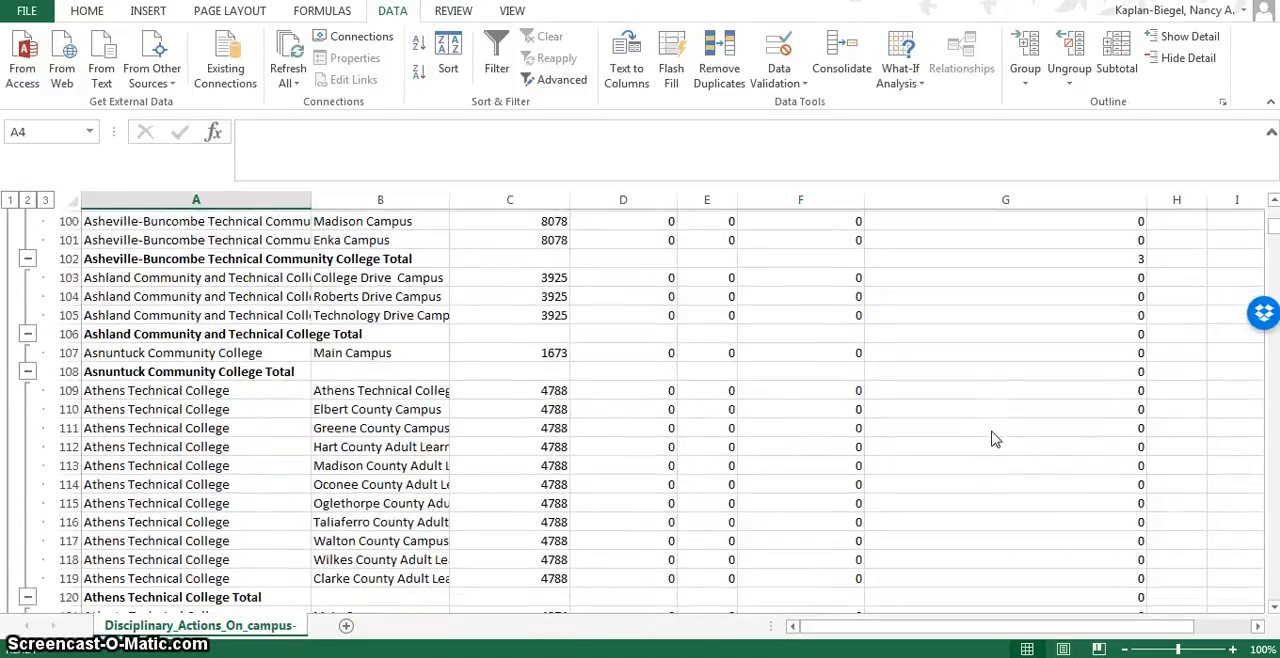
scroll(996, 444, "down", 13)
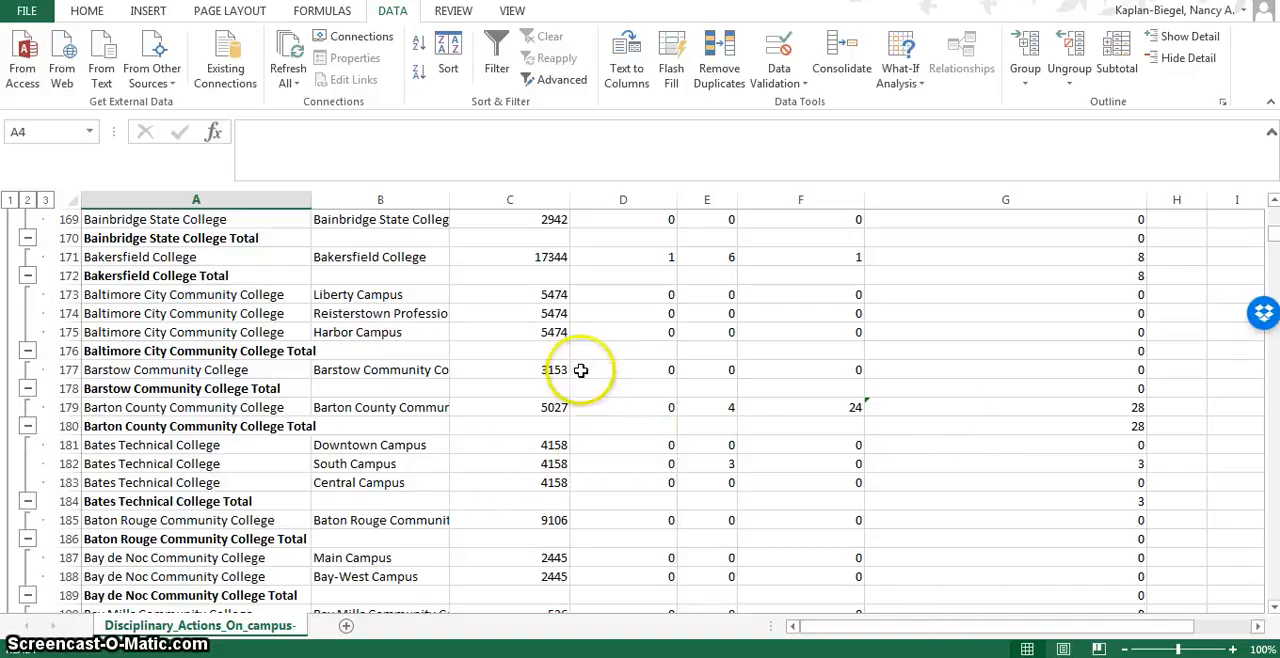
scroll(731, 443, "down", 1)
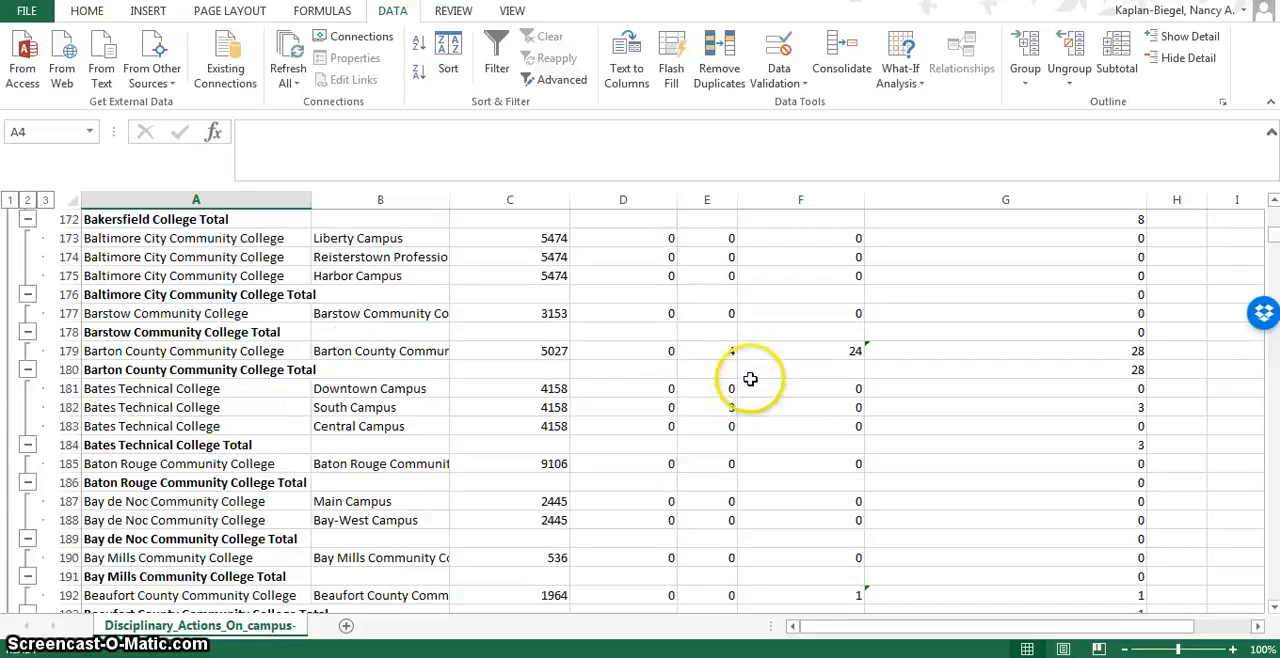
scroll(789, 372, "down", 6)
scroll(789, 368, "down", 3)
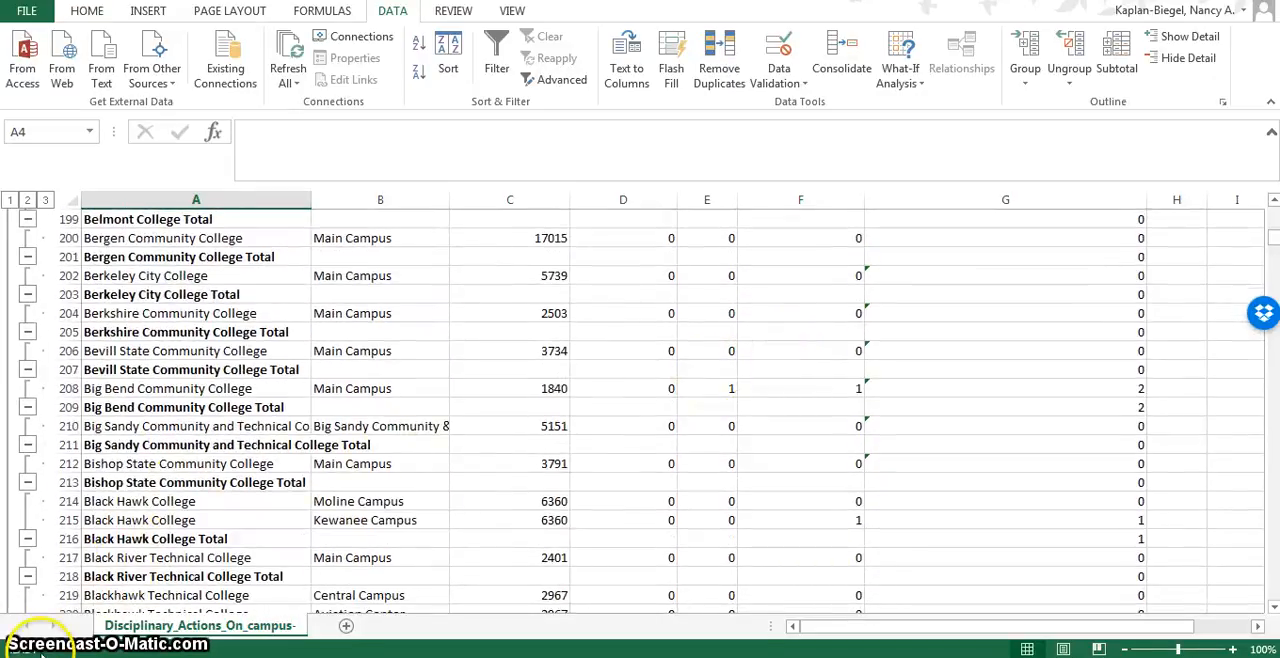
scroll(777, 554, "down", 4)
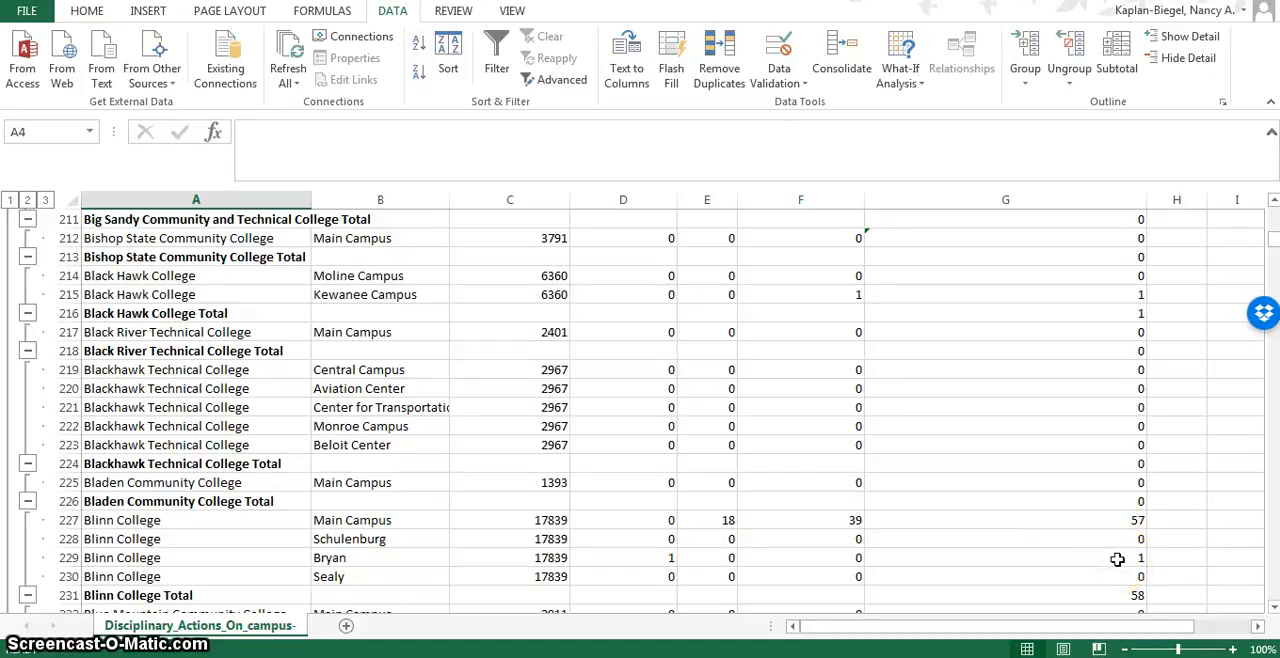
scroll(1003, 543, "down", 1)
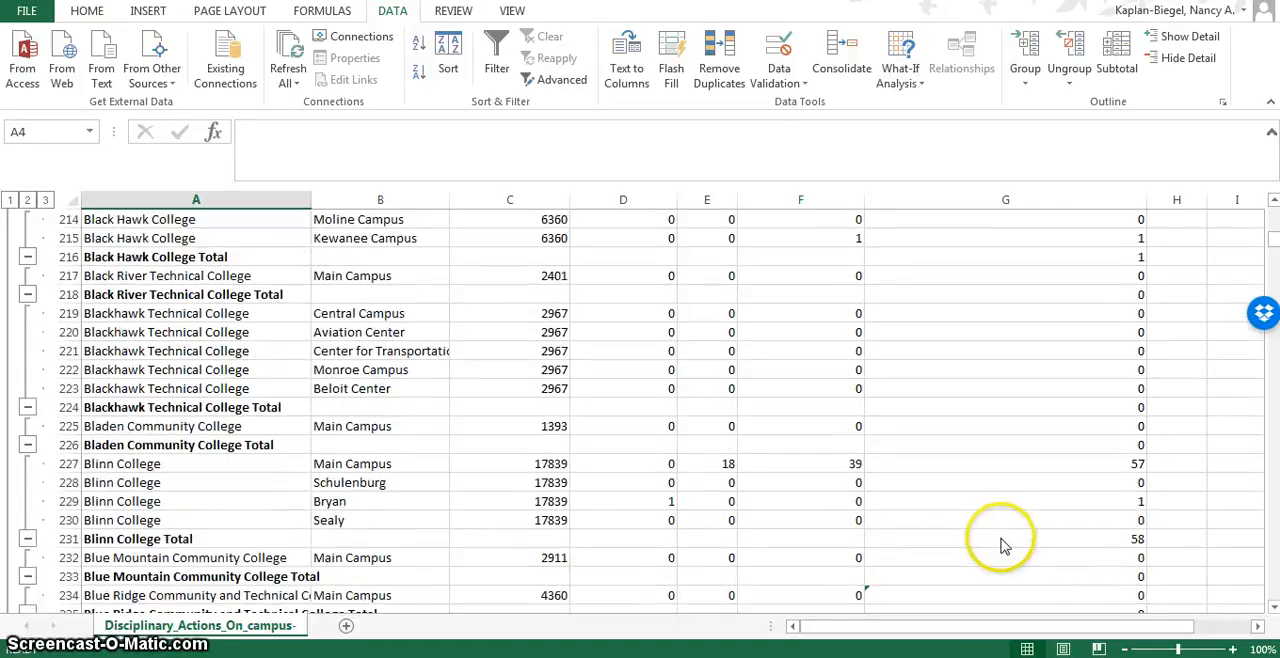
left_click(1157, 538)
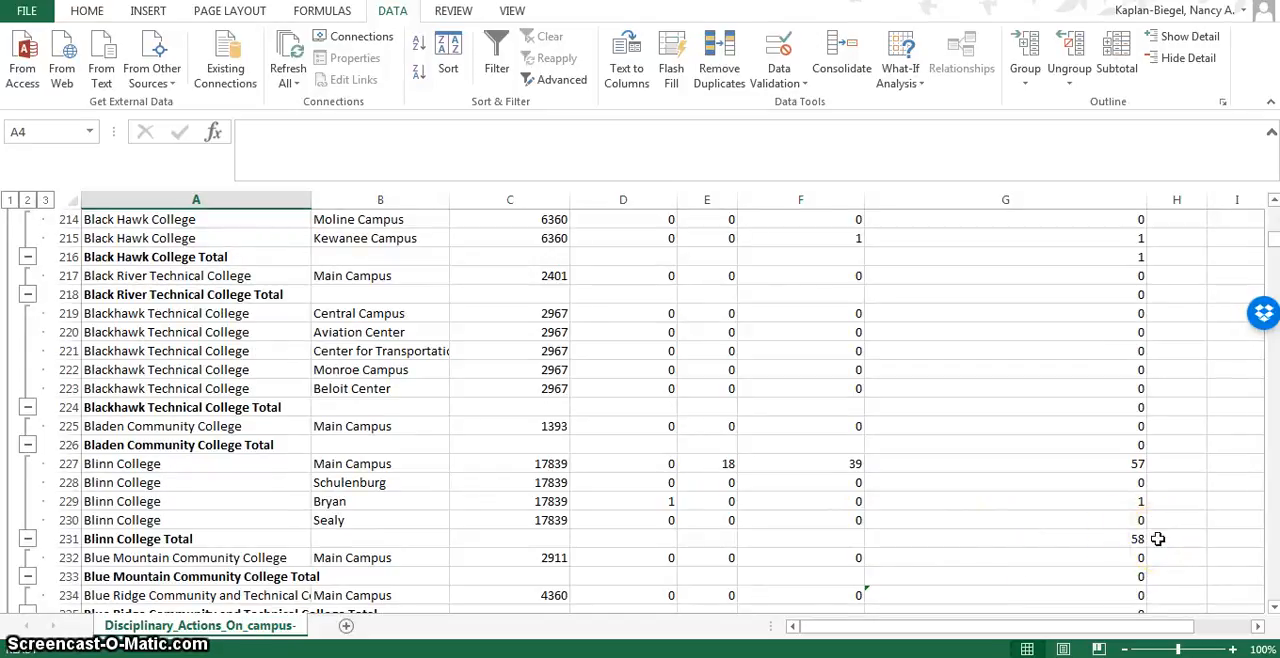
scroll(1036, 526, "up", 20)
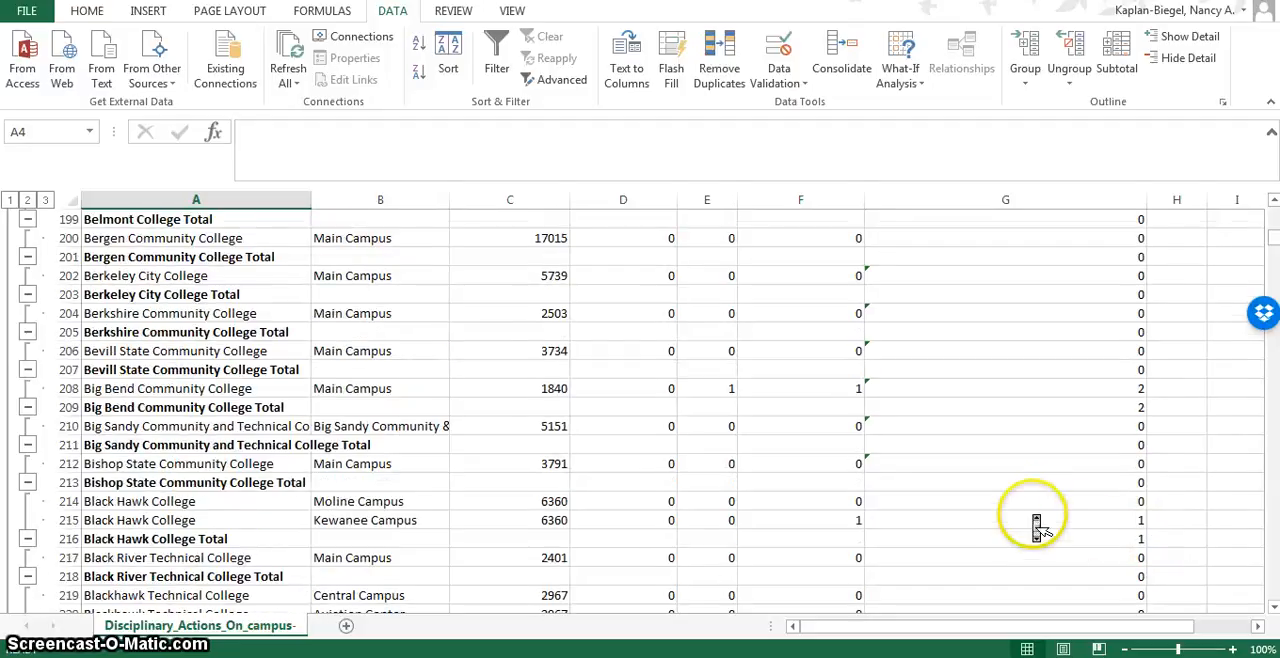
scroll(1036, 526, "up", 9)
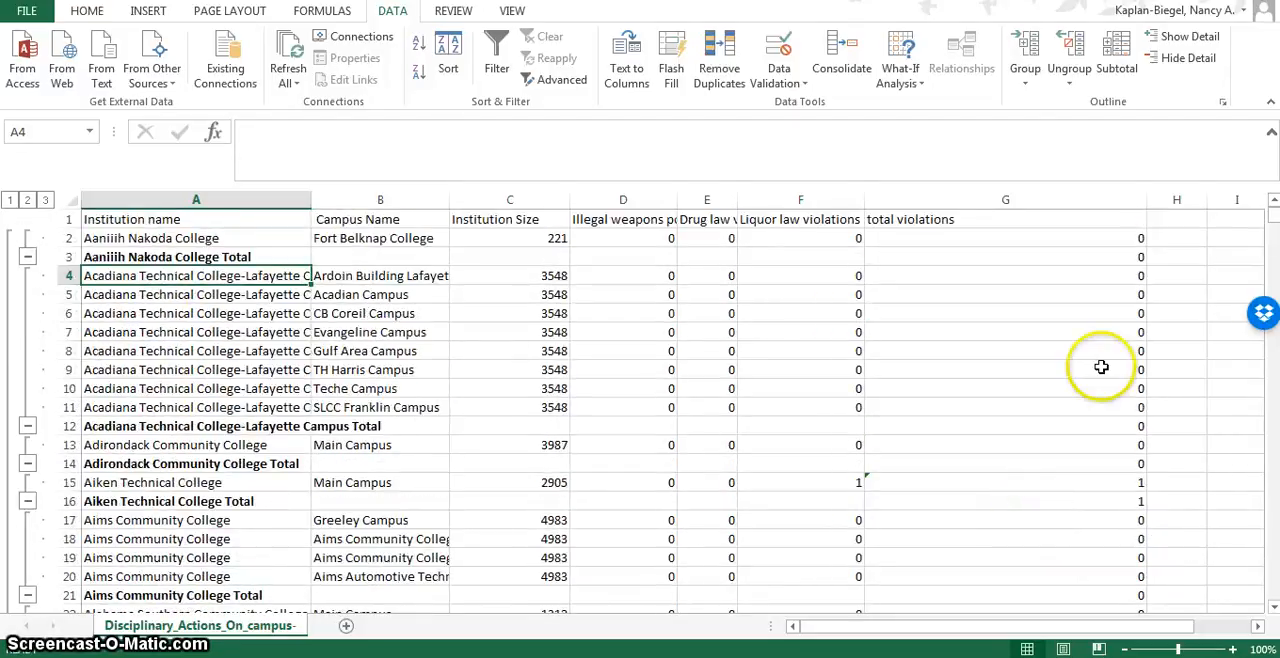